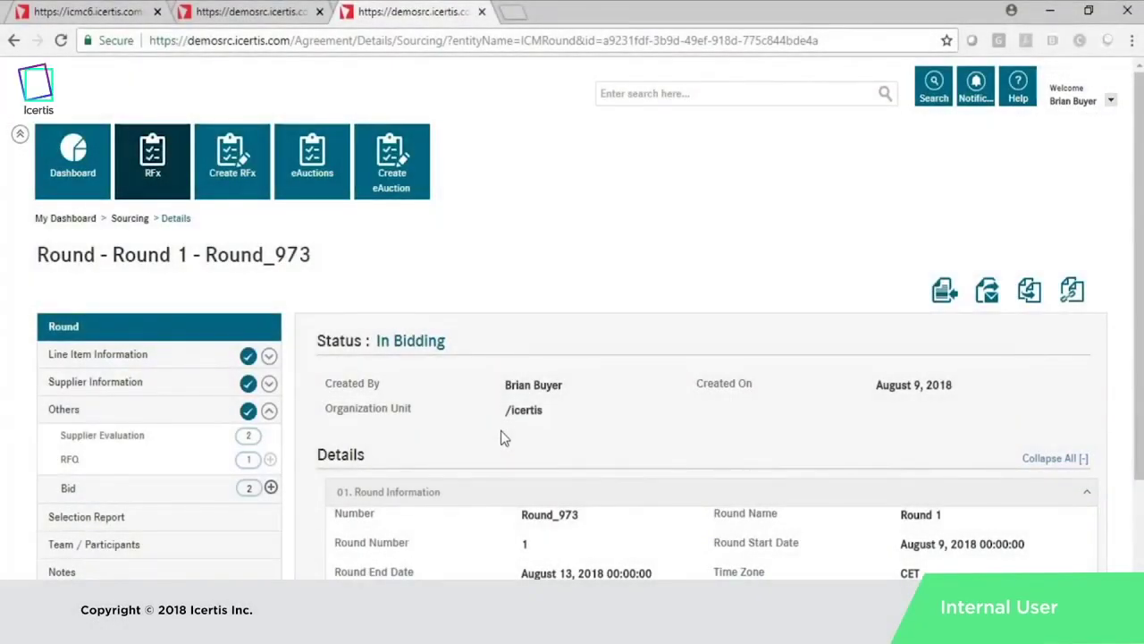
As the supplier contact, open the pending draft bid for RFQ NU-080818-01.
scroll(502, 436, "down", 3)
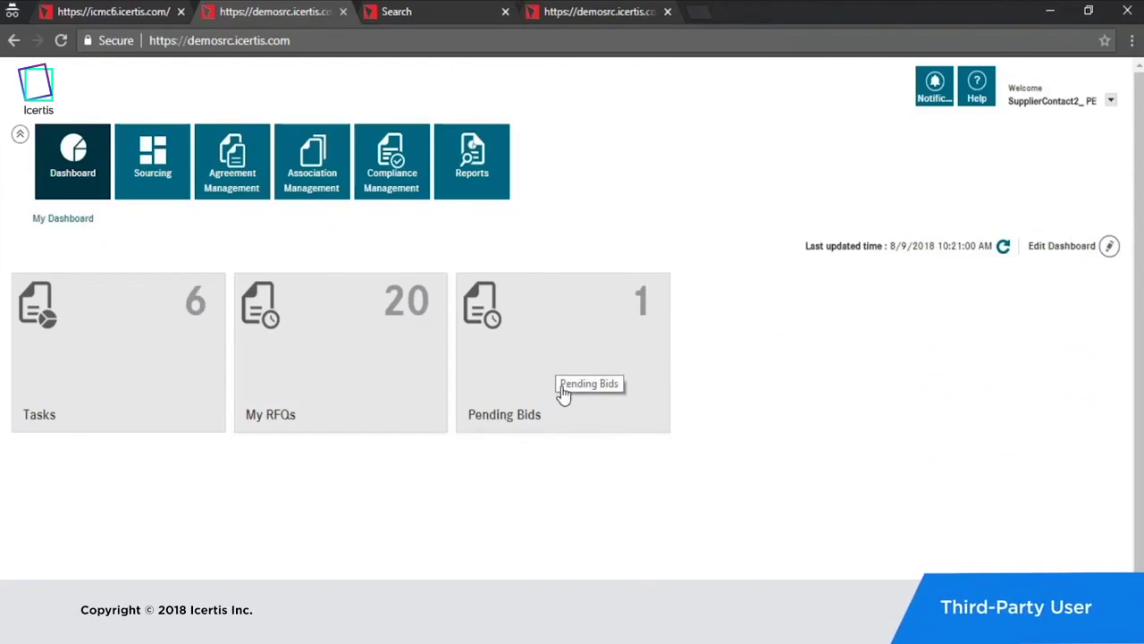
left_click(554, 396)
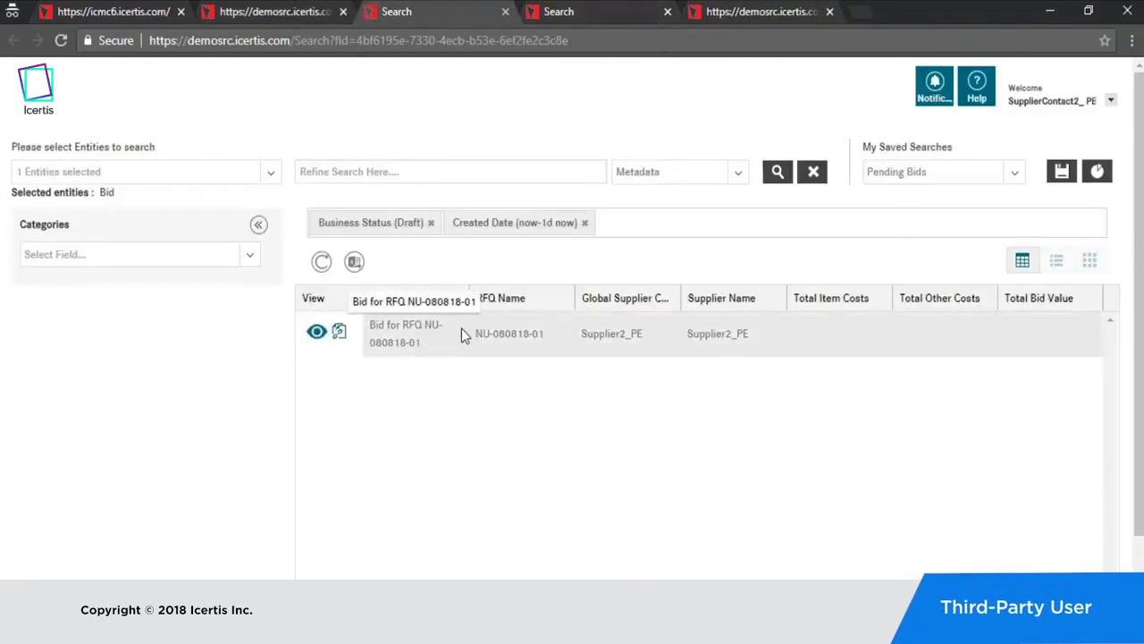
left_click(315, 334)
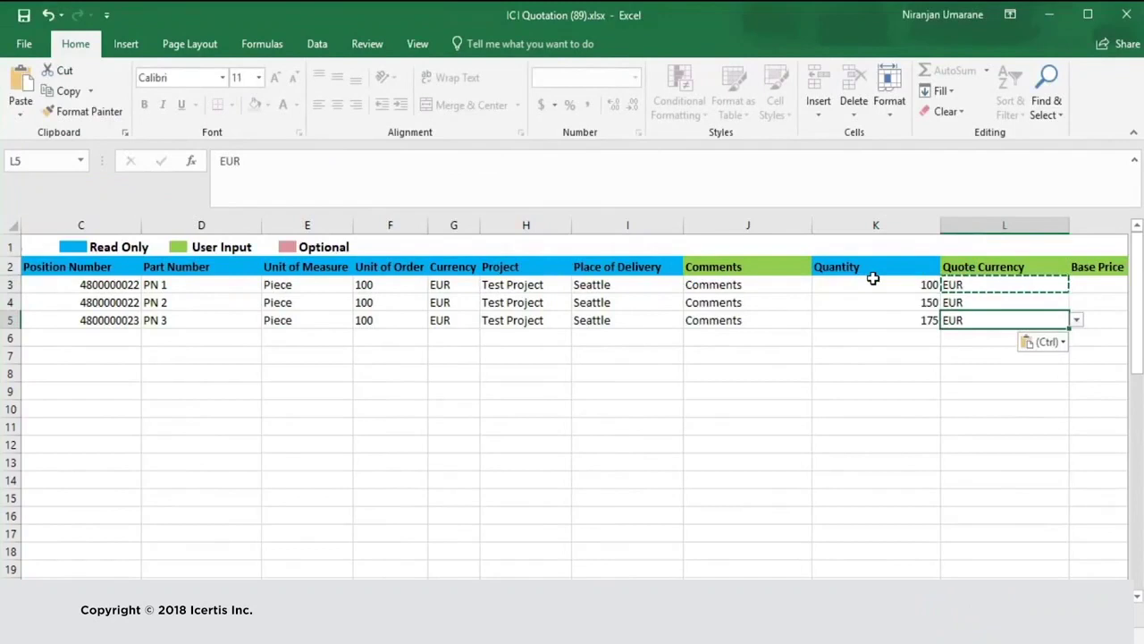
In the Excel quotation sheet, enter base prices of 10 for PN 1, 11 for PN 2 and 12 for PN 3.
key("Up")
type("10")
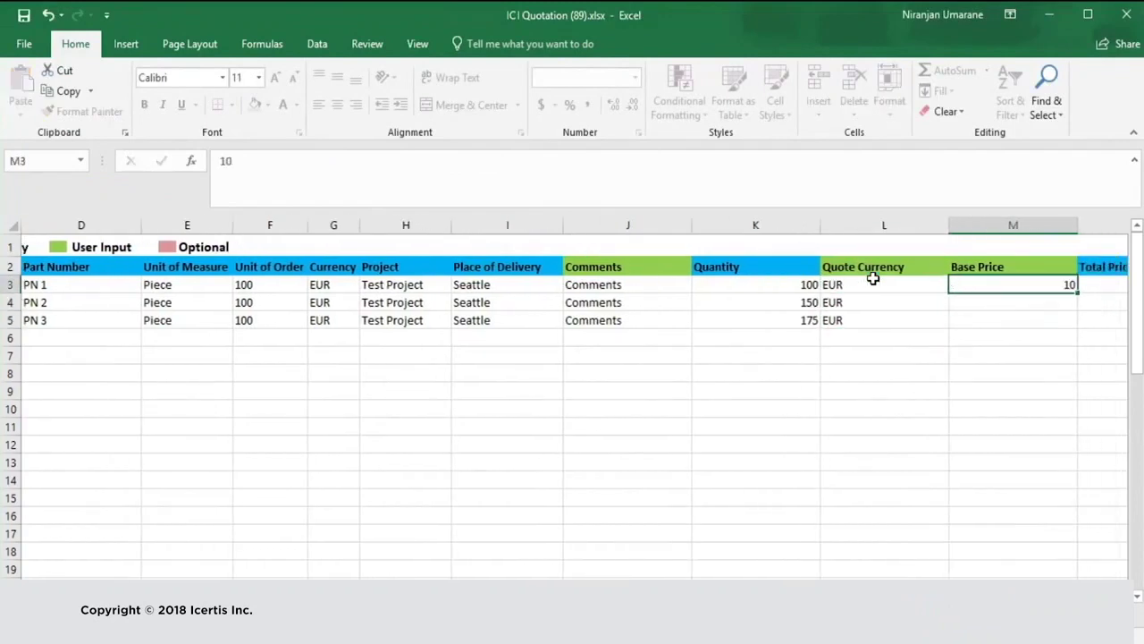
key("Return")
type("11")
key("Return")
type("12")
key("Return")
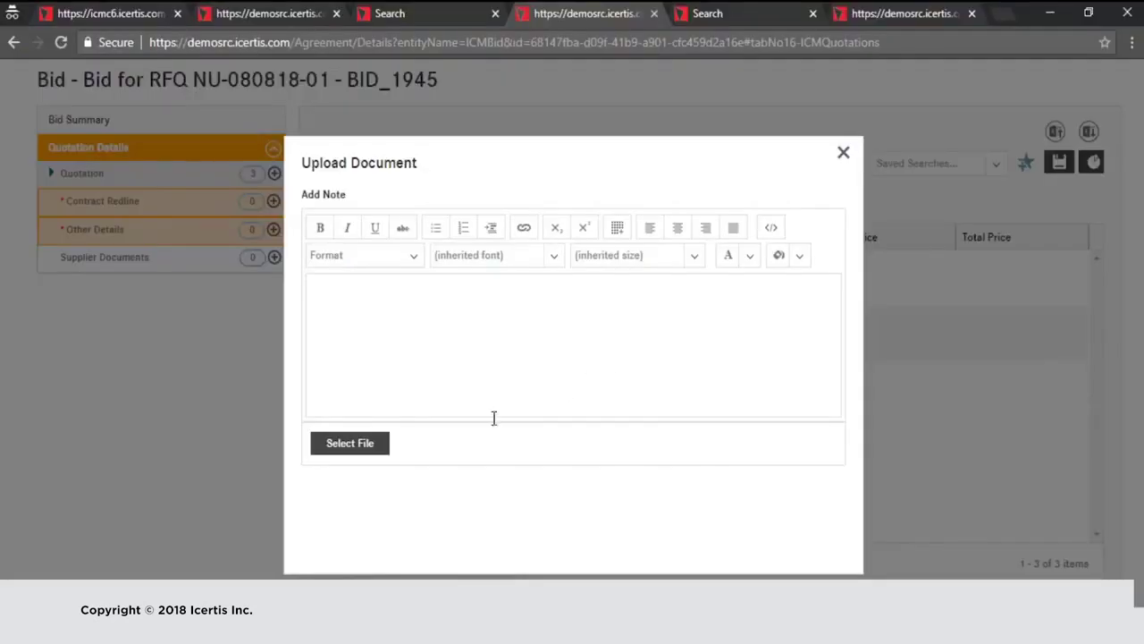
In the browser, upload the completed quotation file ICMQuotation (89).xlsx to the bid's quotation details.
left_click(367, 441)
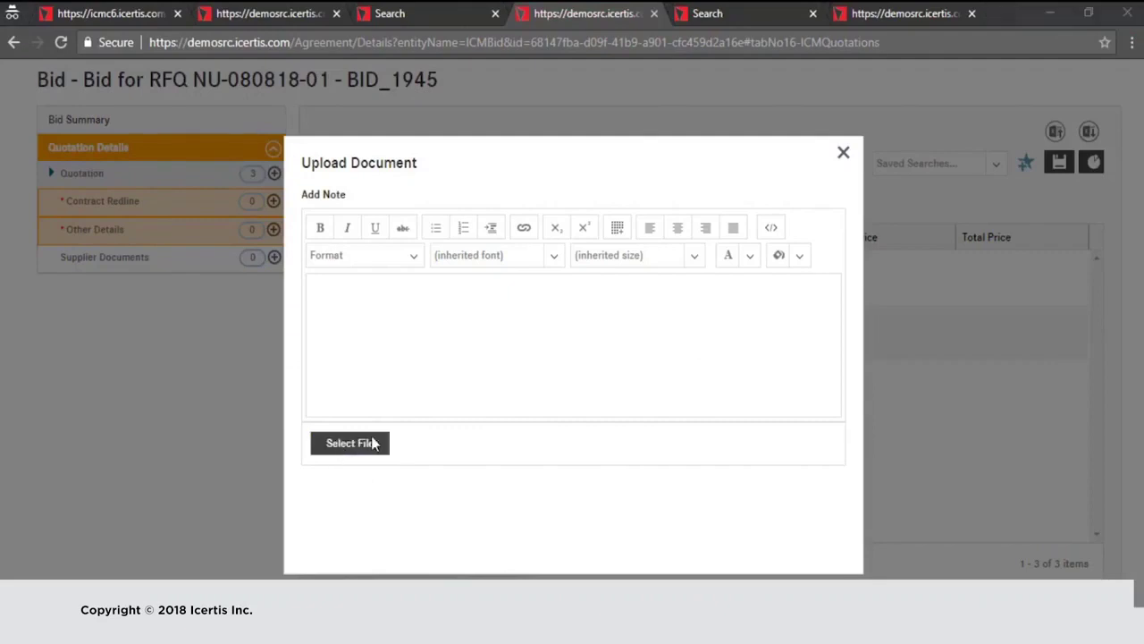
double_click(355, 235)
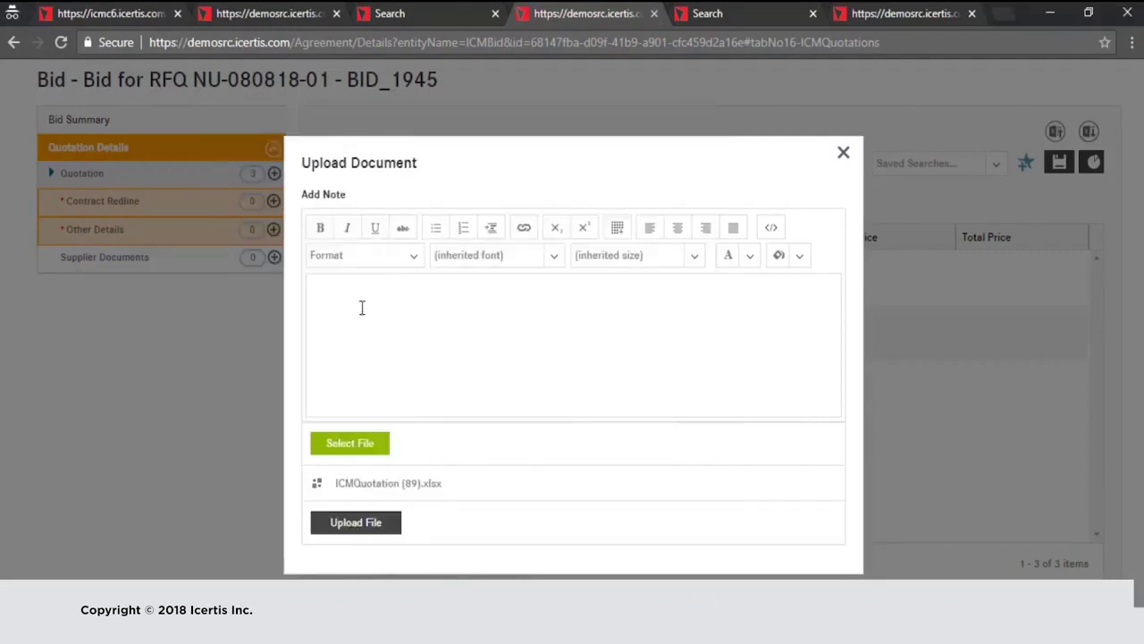
left_click(365, 531)
scroll(534, 359, "down", 2)
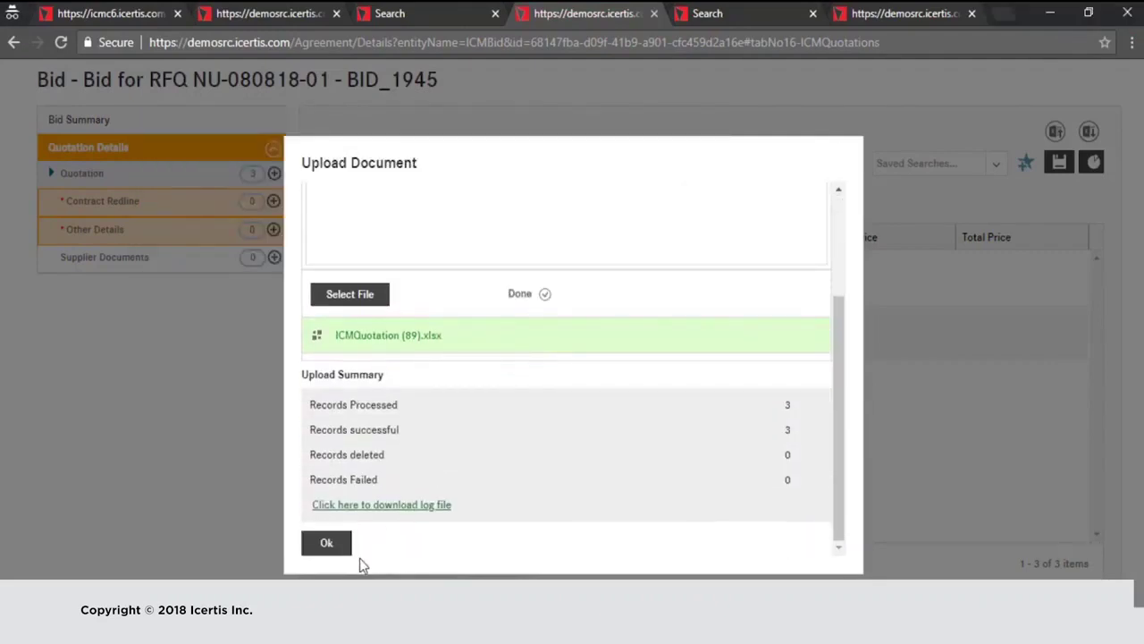
left_click(327, 544)
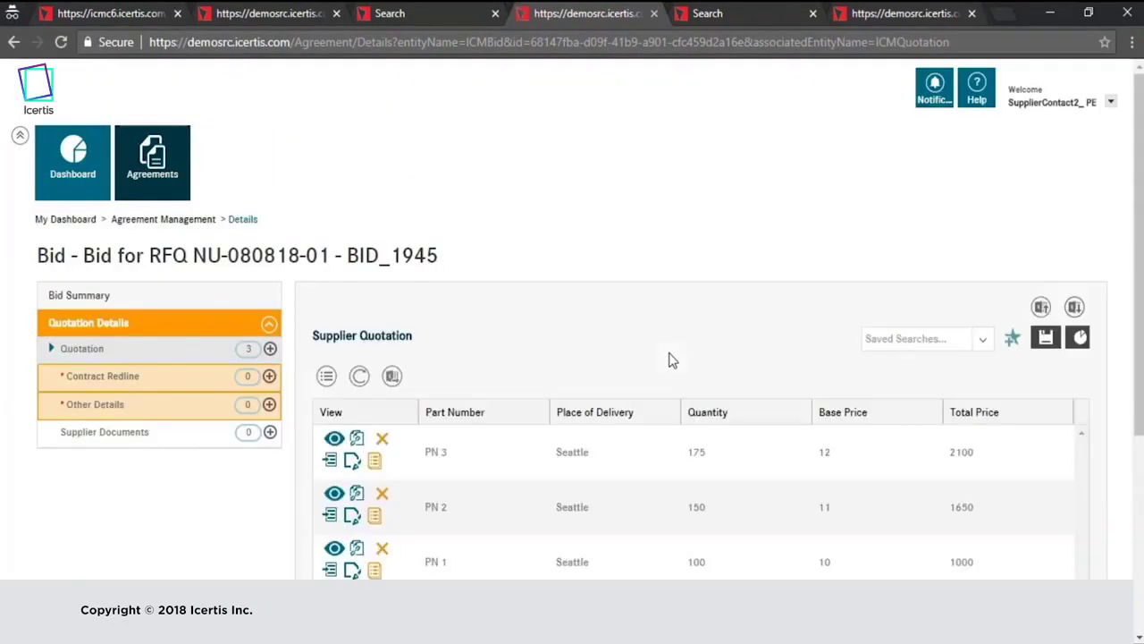
Submit the supplier's bid for RFQ NU-080818-01.
scroll(407, 327, "down", 5)
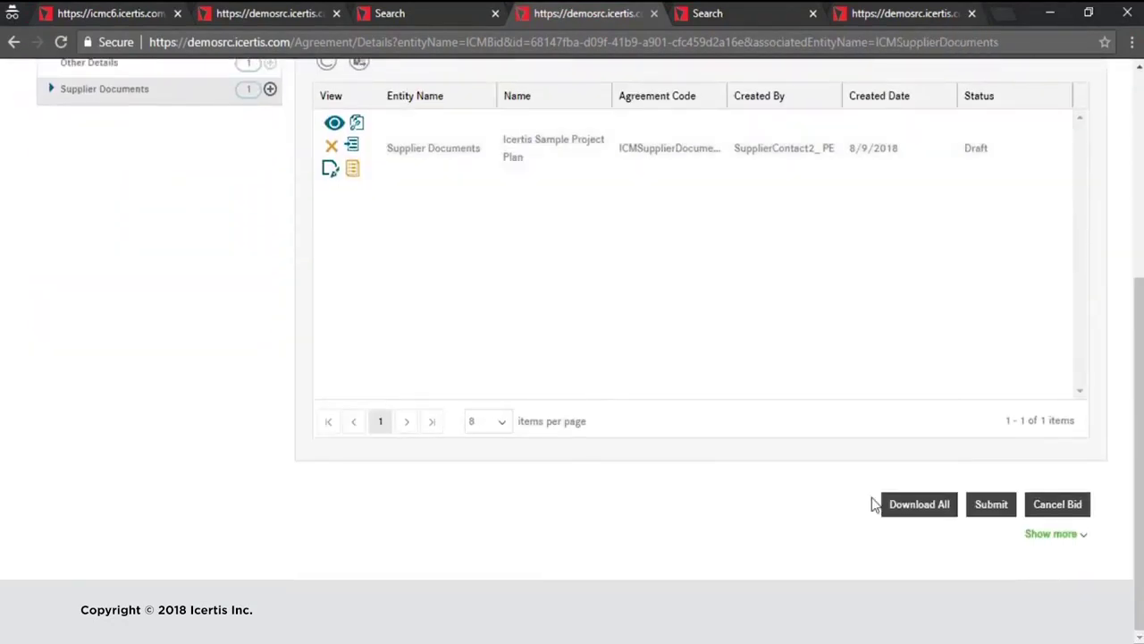
left_click(991, 506)
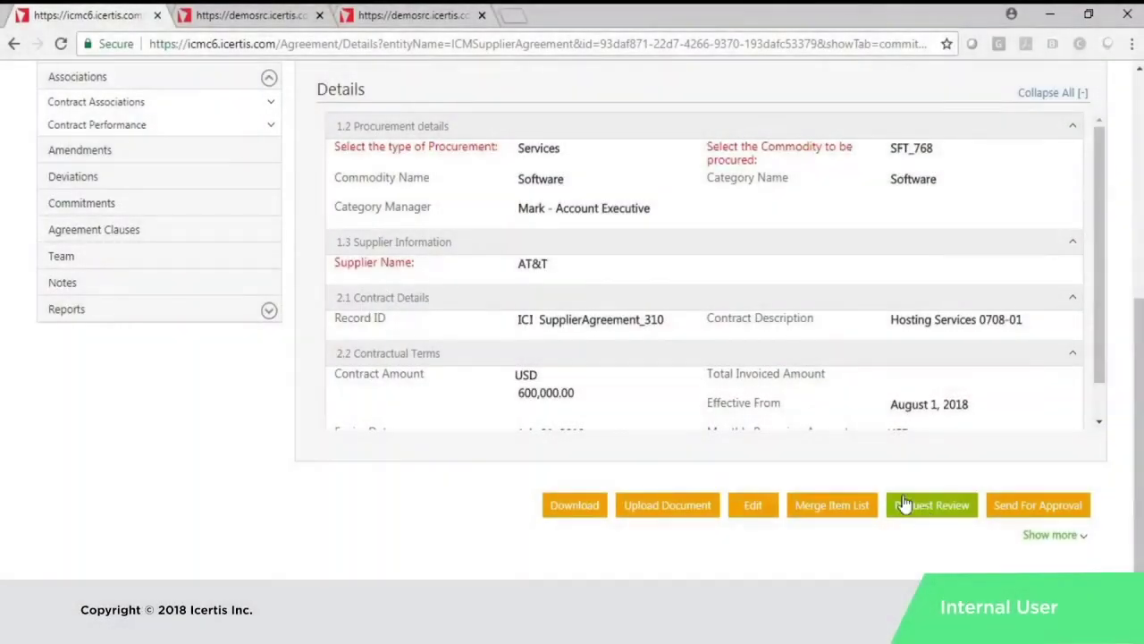
As the internal user, send the Hosting Services 0708-01 supplier agreement to the third-party vendor user for review.
left_click(926, 514)
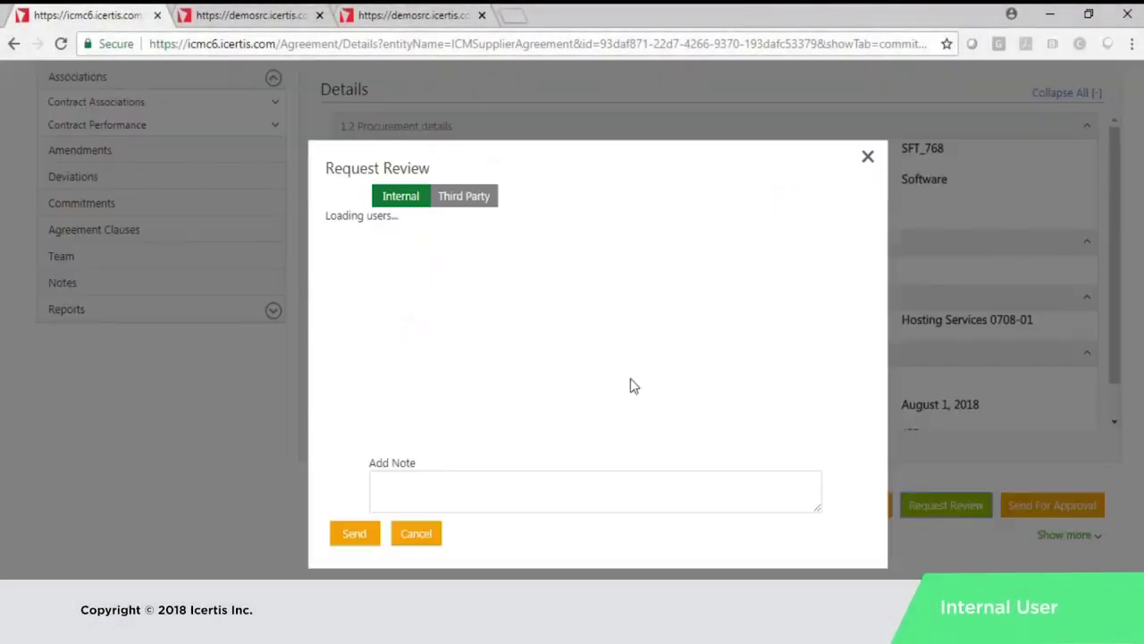
left_click(472, 199)
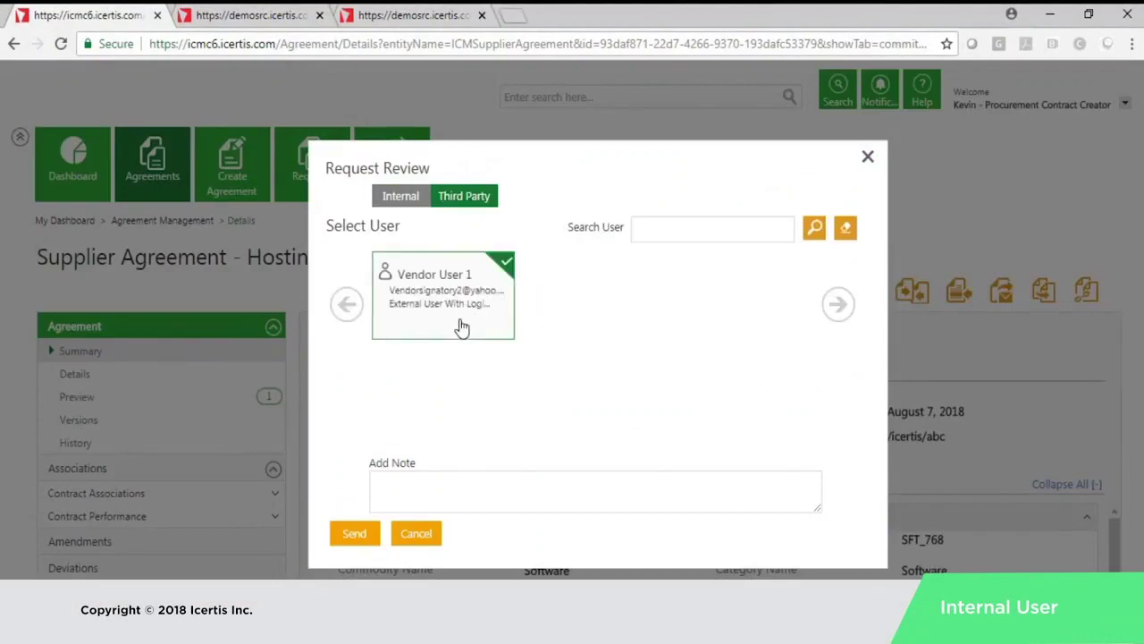
left_click(354, 534)
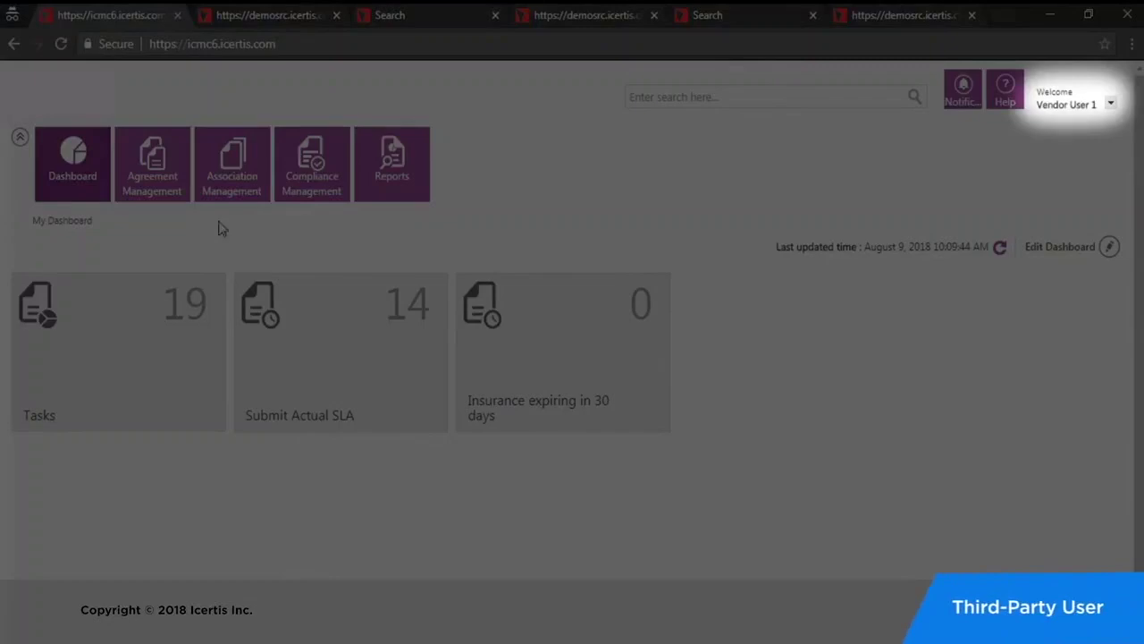
As the vendor user, open the Hosting Services 0708-01 agreement from the review tasks and read through its details.
left_click(169, 340)
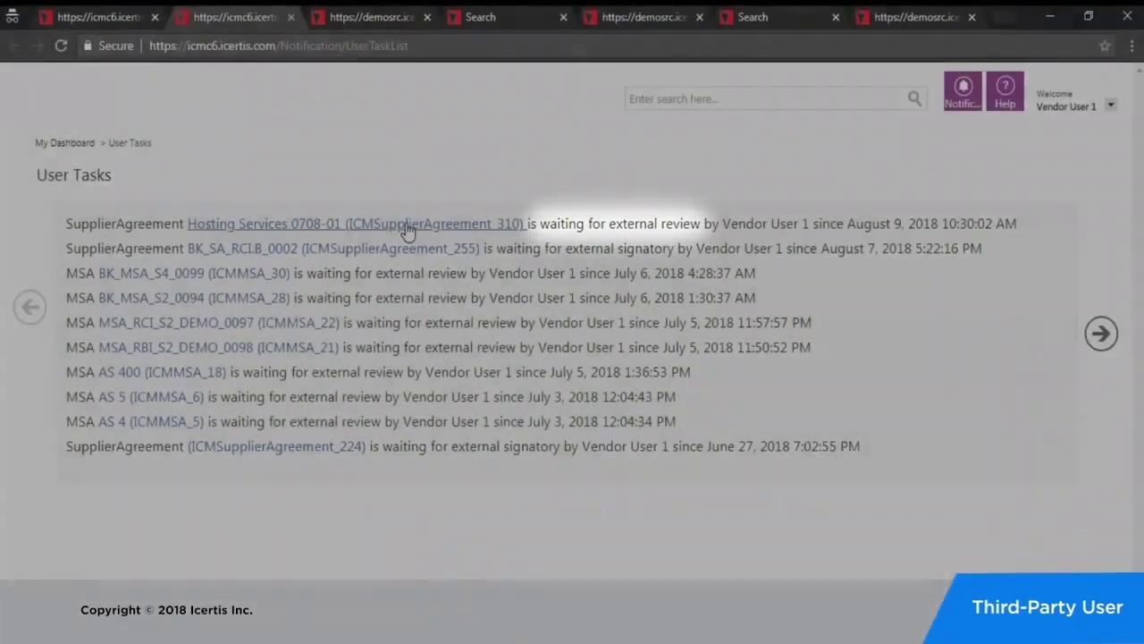
left_click(408, 230)
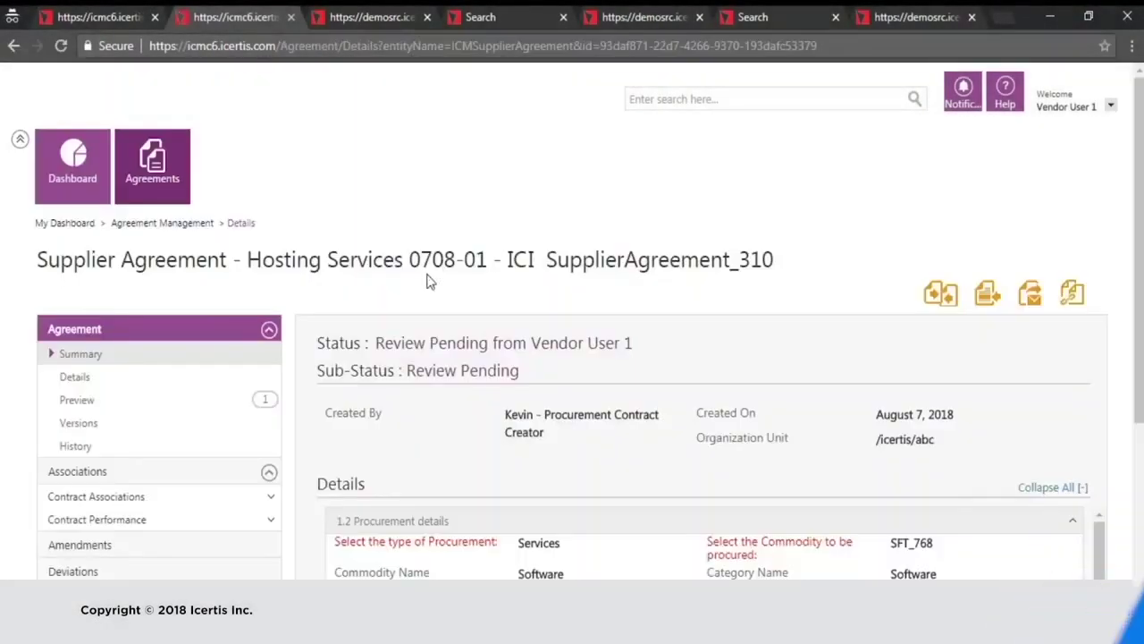
scroll(479, 405, "down", 3)
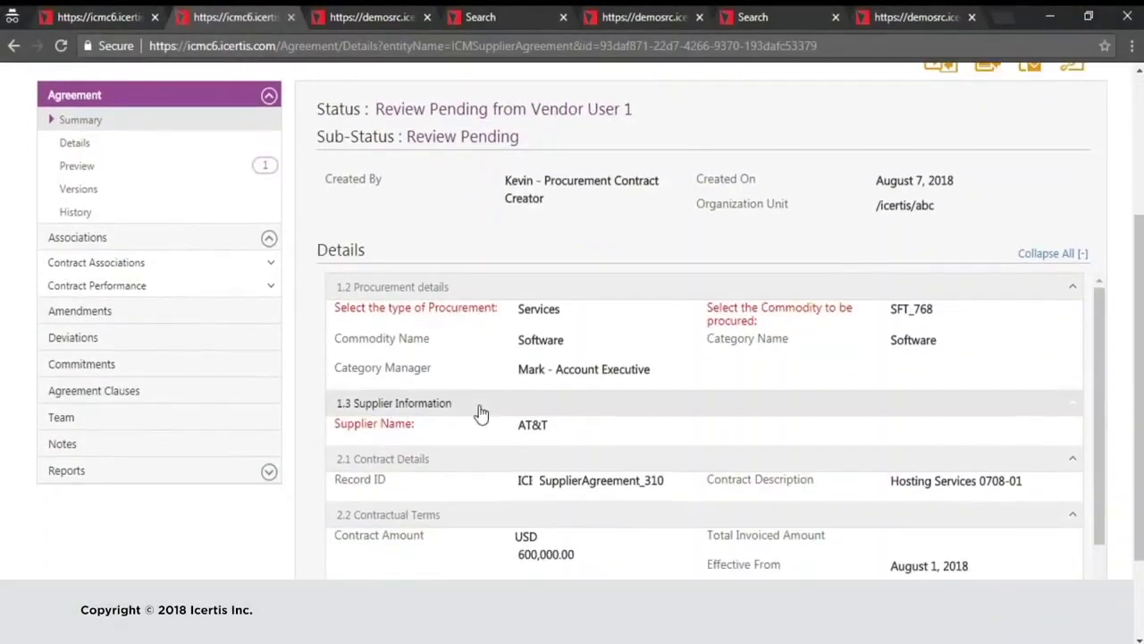
scroll(481, 413, "down", 1)
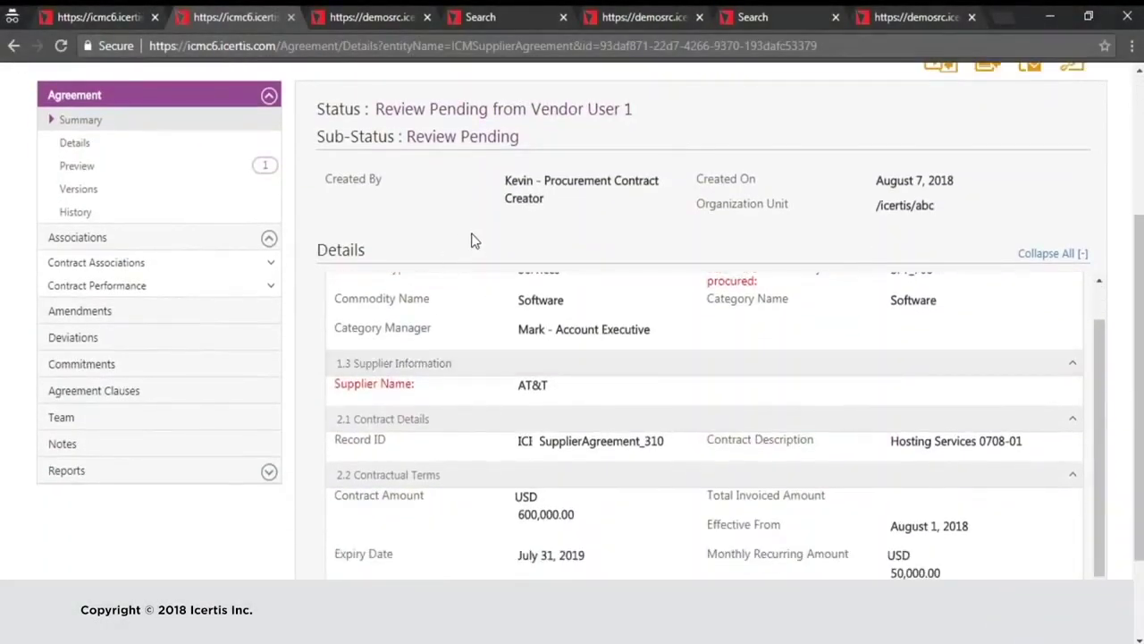
scroll(474, 242, "down", 2)
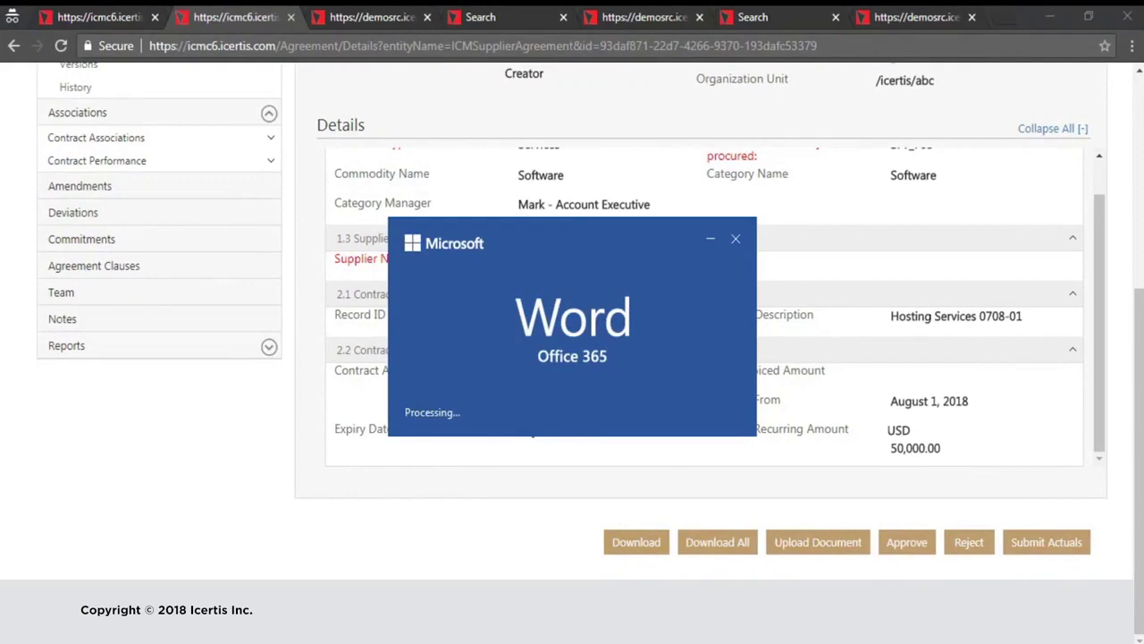
In the Word copy of the agreement, change the contract value to $700,000.00.
scroll(744, 465, "down", 7)
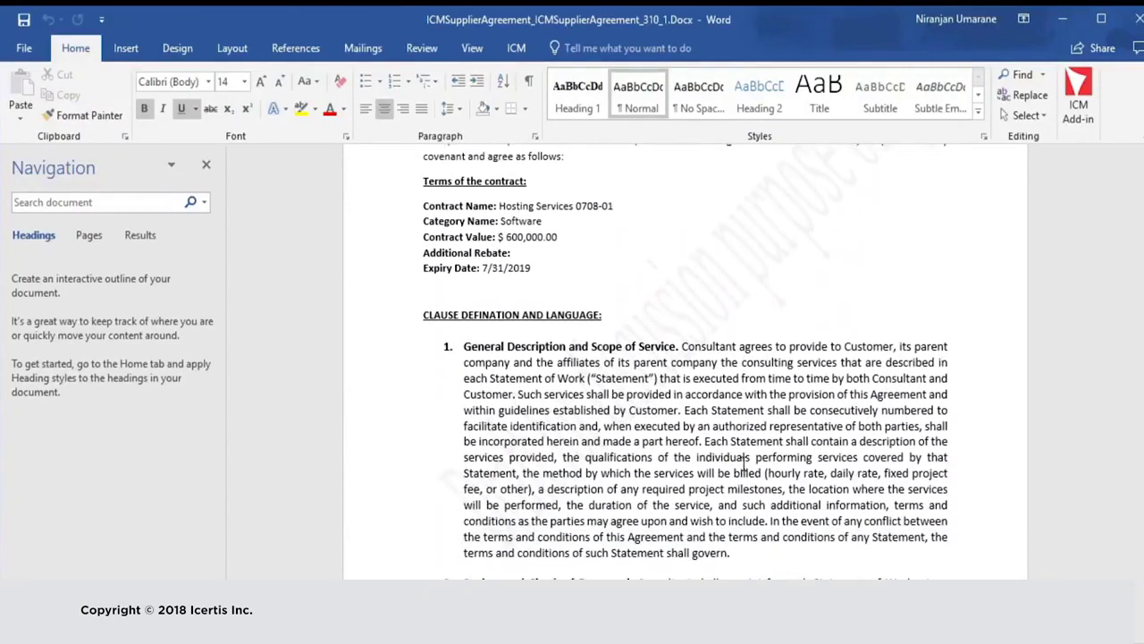
left_click(698, 456)
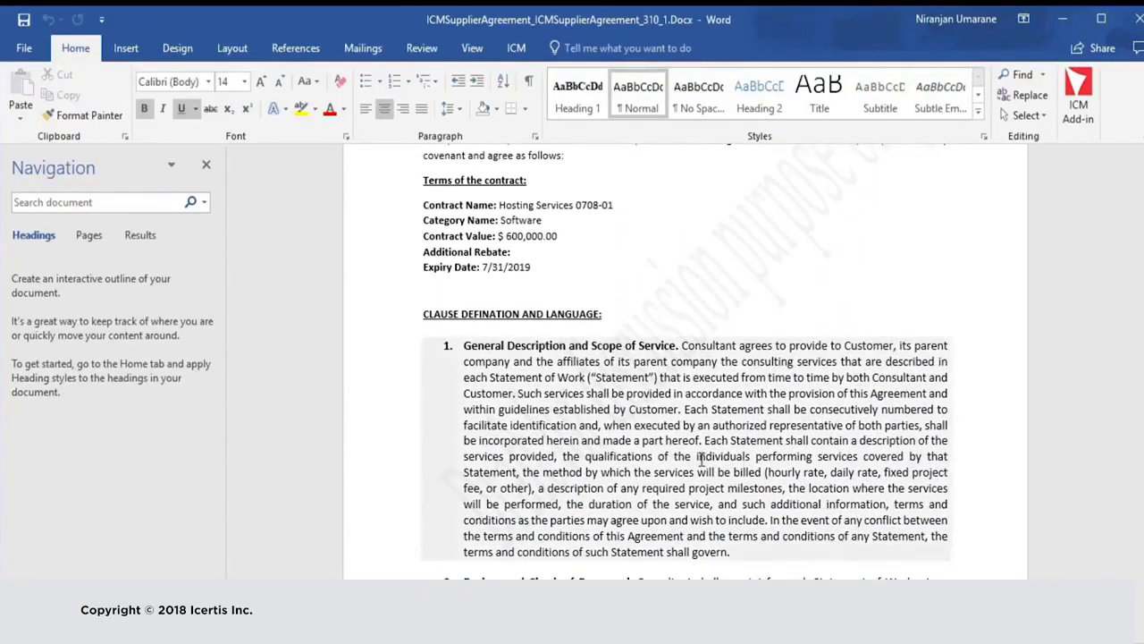
left_click(507, 236)
key("Delete")
type("7")
In clause 1, replace the passage from "Each Statement shall be consecutively numbered" through "individuals" with "NEW TEXT HERE".
left_click(605, 456)
left_click_drag(683, 408, 721, 460)
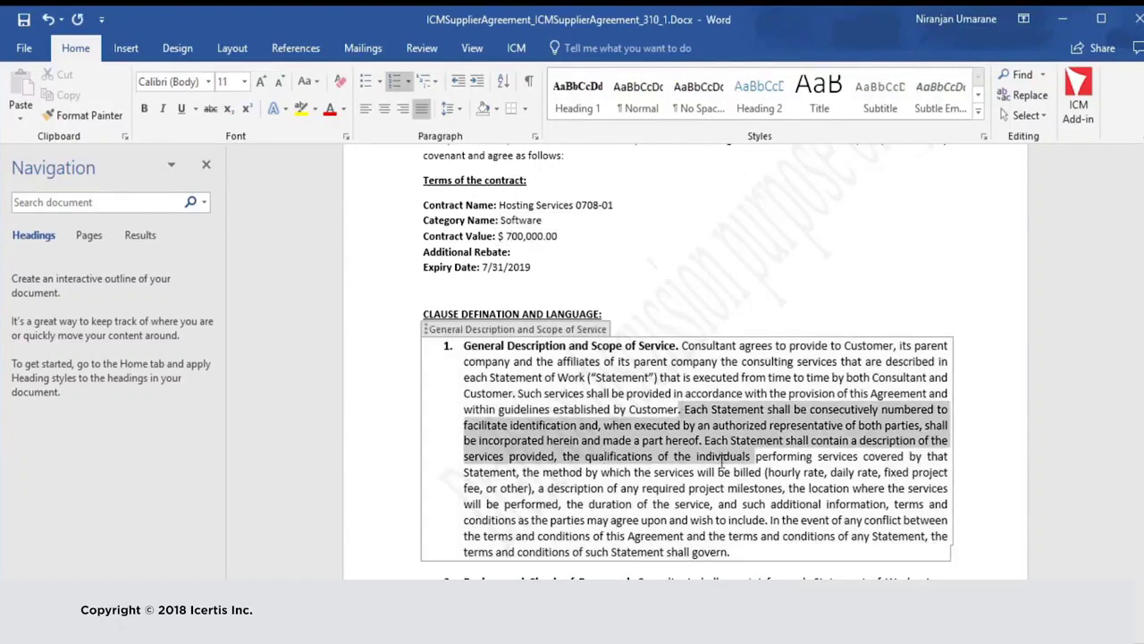
type("NEW TEXT H performing")
In the Indemnification clause, replace the wording between "against" and "conduct of the services" with "NEW TEXT HERE", and close the document.
scroll(720, 459, "down", 10)
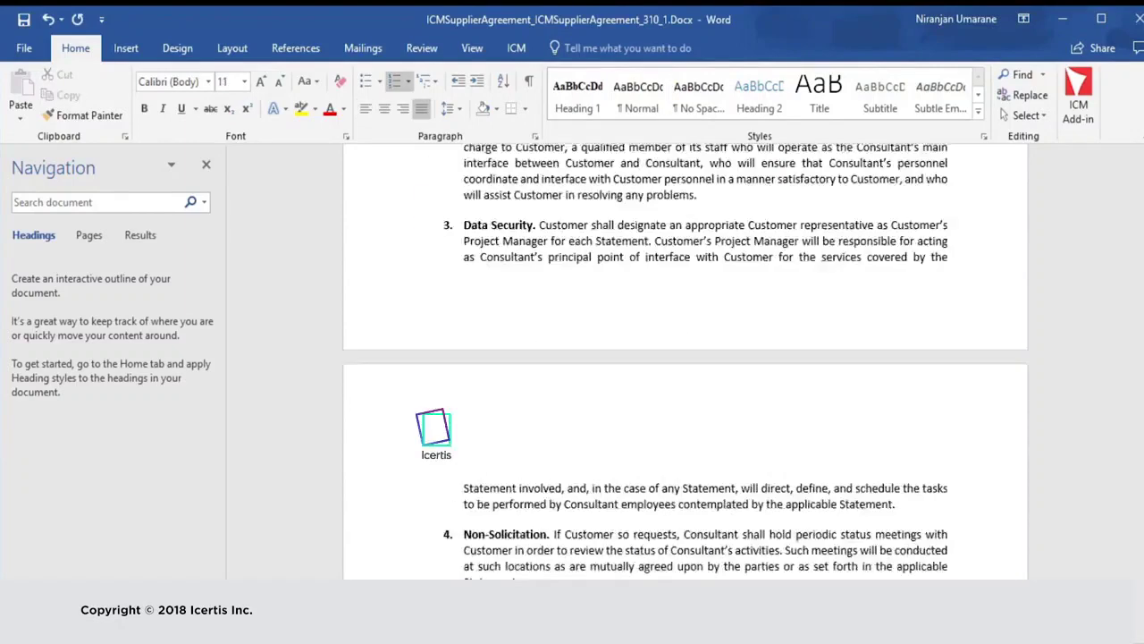
scroll(685, 357, "down", 5)
left_click_drag(893, 482, 717, 434)
type("NEW TEXT H")
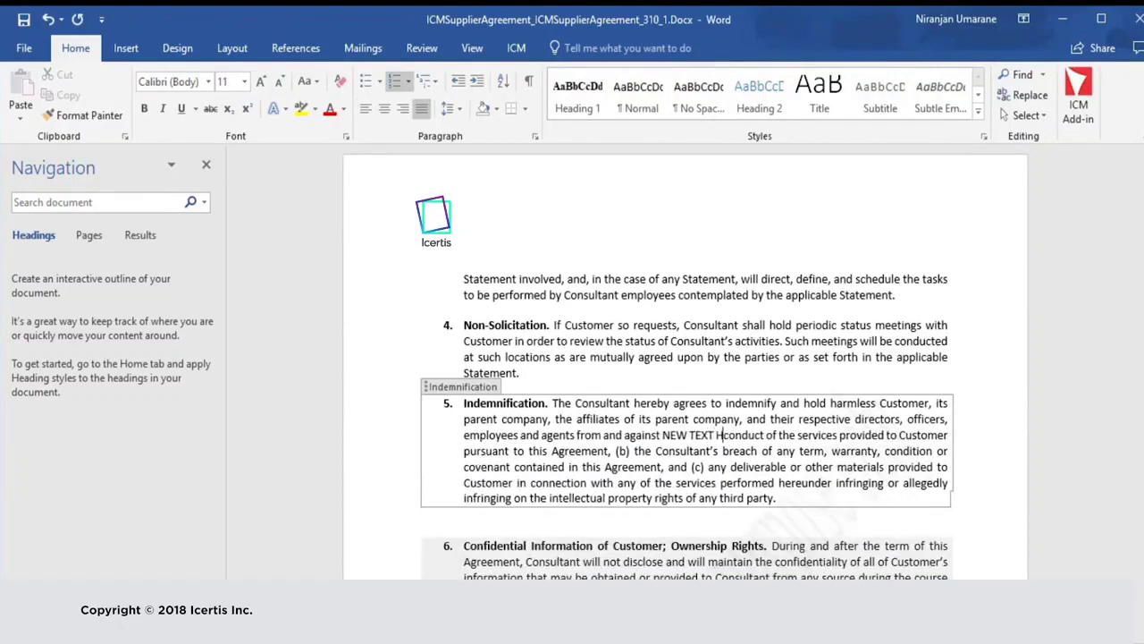
type("ERE")
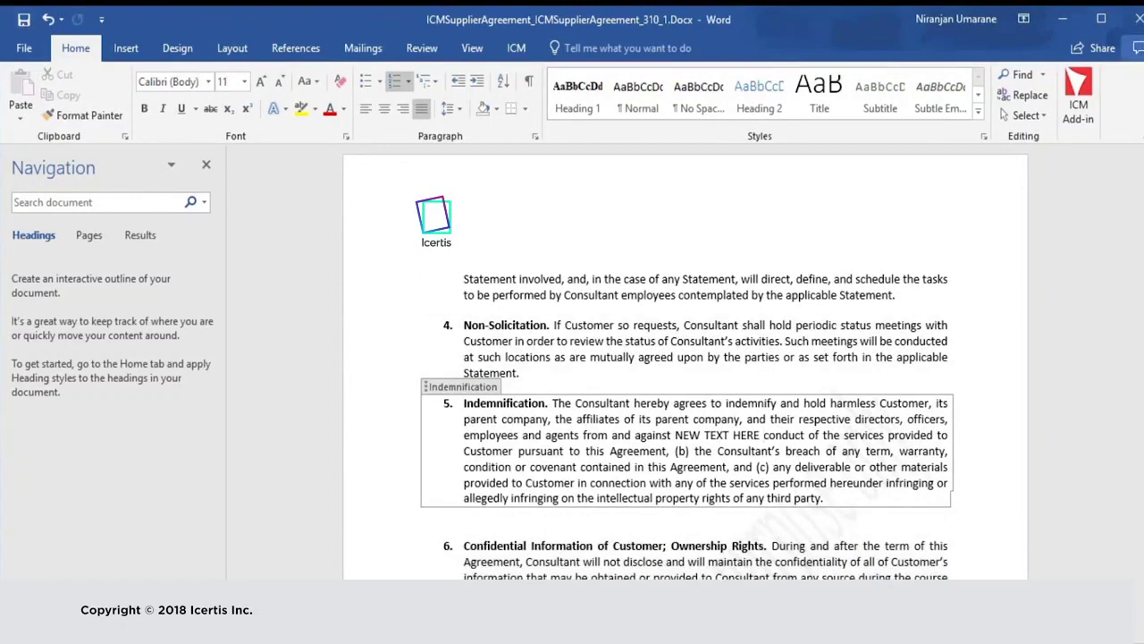
left_click(1135, 29)
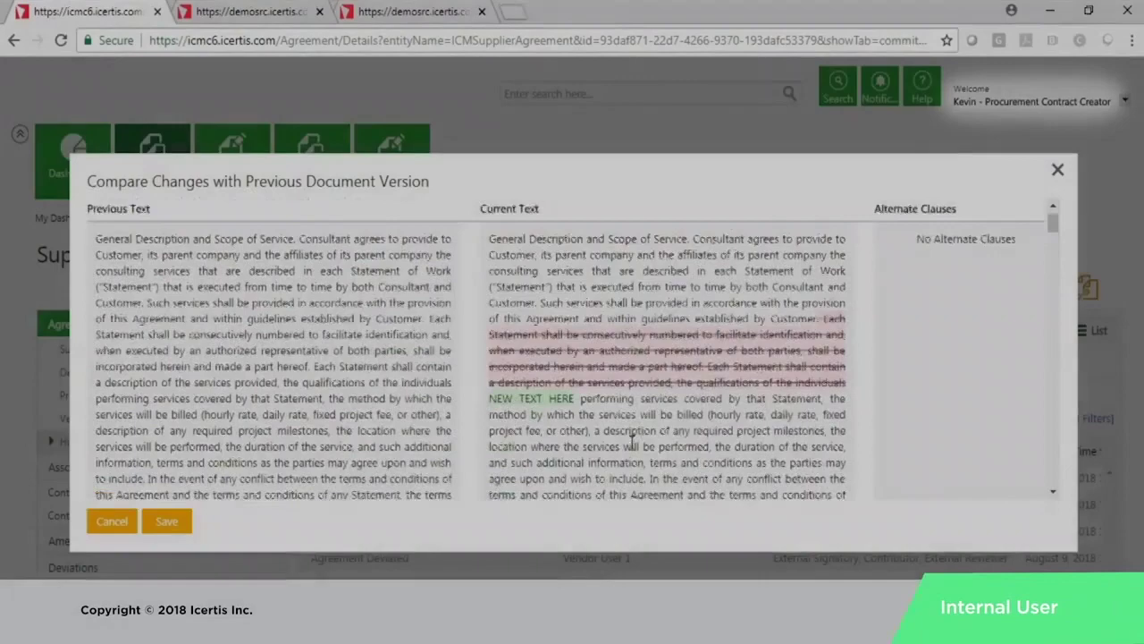
As the internal user, examine the clause changes in the comparison with the previous document version.
scroll(631, 443, "down", 12)
scroll(631, 442, "down", 3)
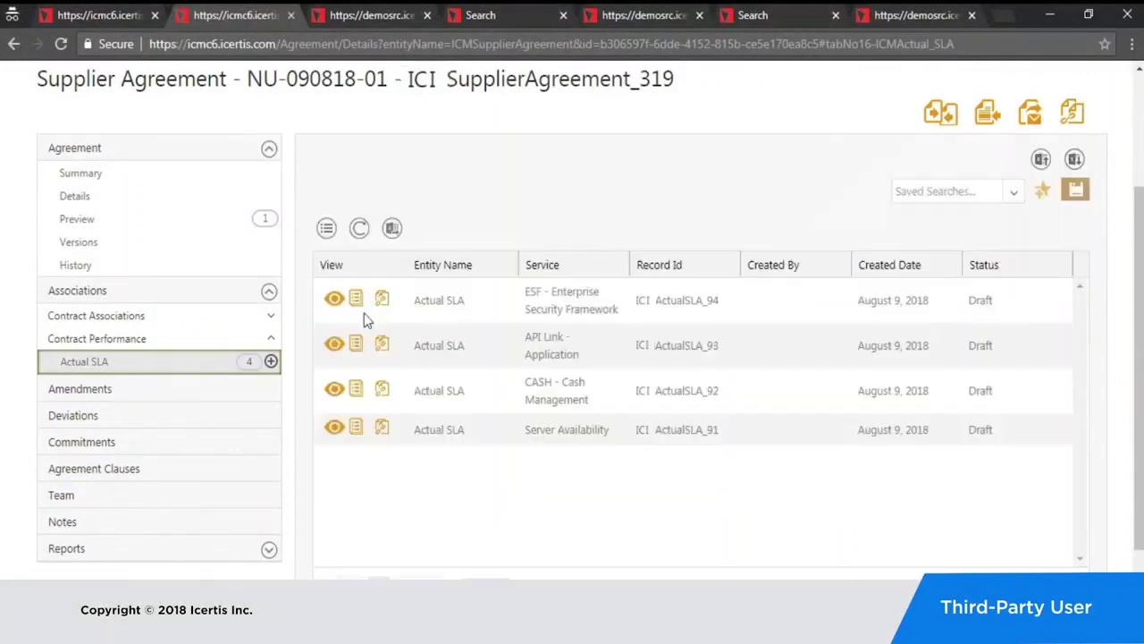
As the vendor user, open the Actual SLA record for ESF - Enterprise Security Framework in a separate browser tab.
right_click(333, 300)
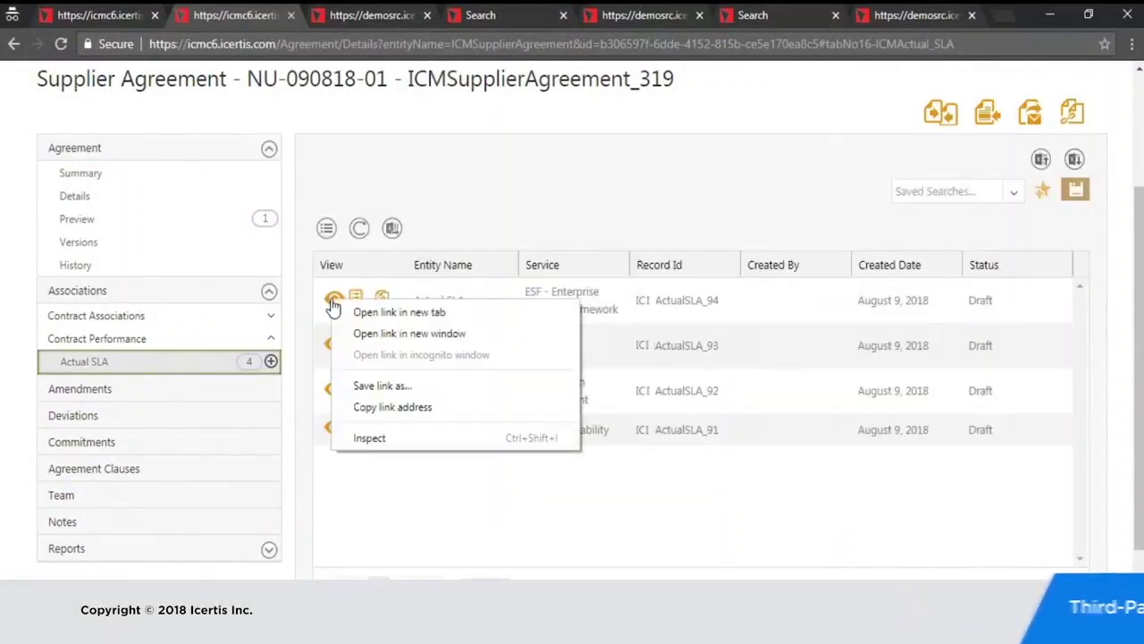
key("Escape")
left_click(340, 15)
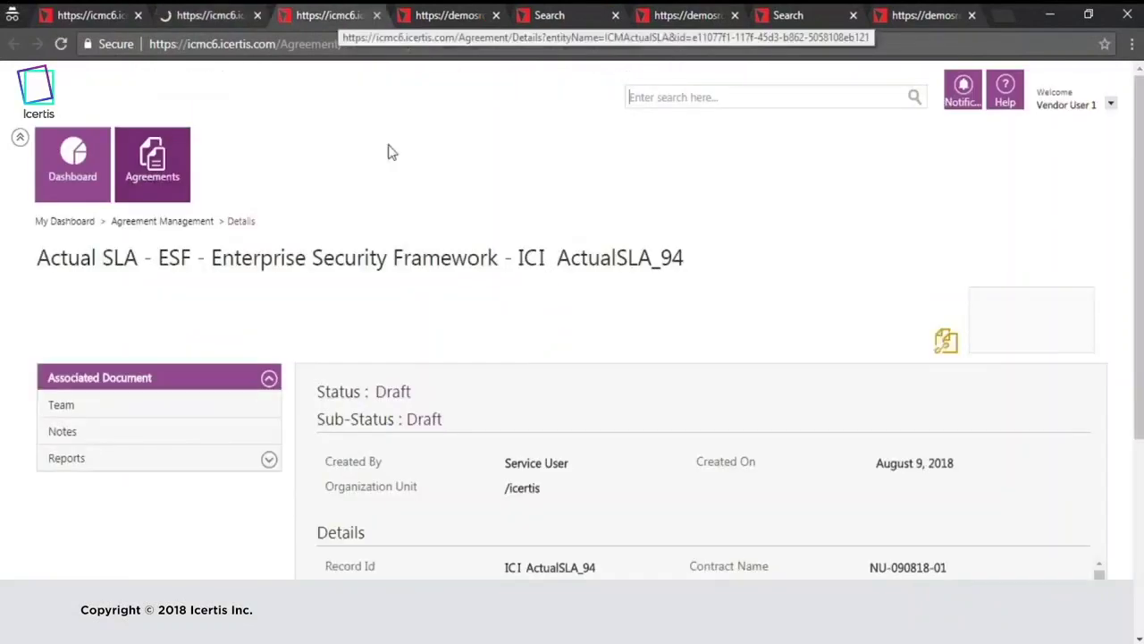
Edit the Actual SLA record and choose values for Deliverable Met and Vendor Acceptance.
scroll(576, 440, "down", 5)
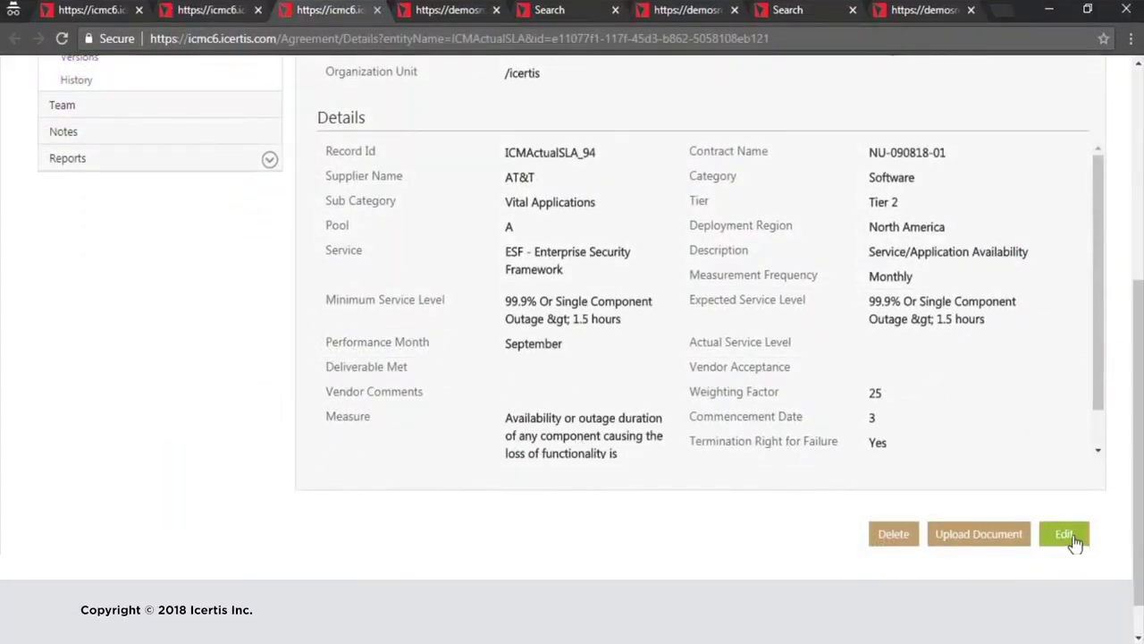
left_click(1072, 538)
scroll(626, 447, "down", 5)
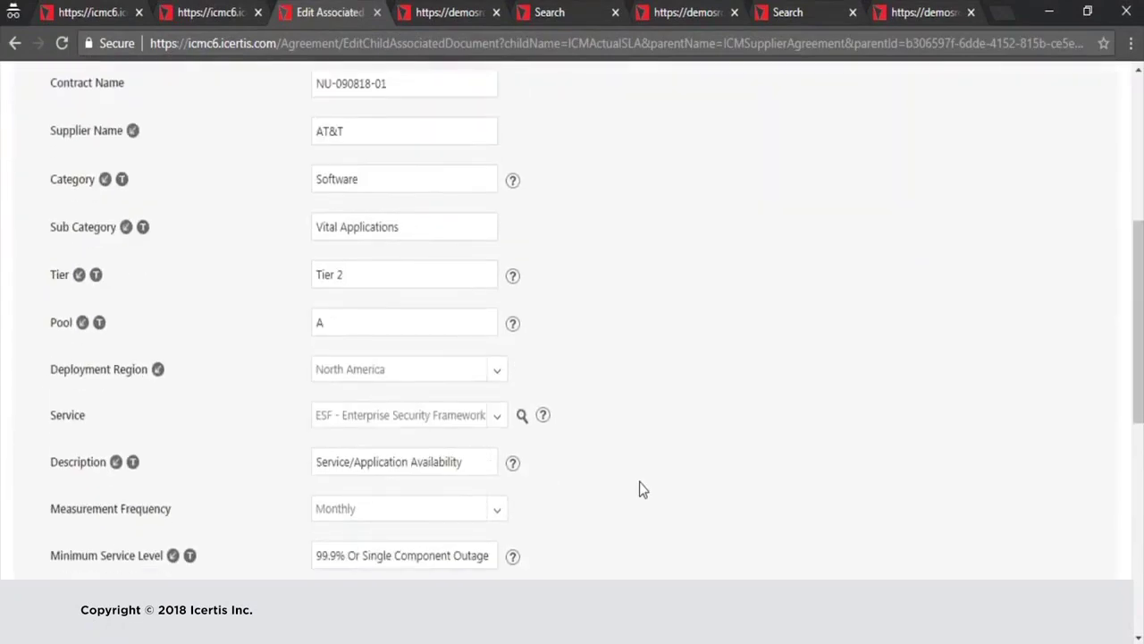
scroll(641, 489, "down", 5)
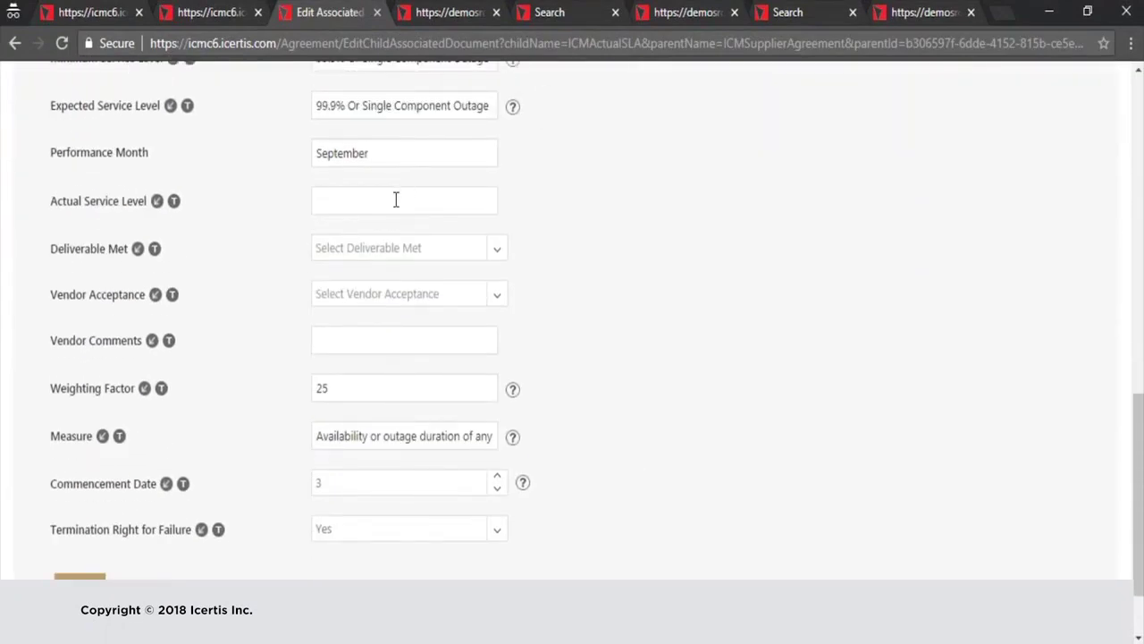
left_click(501, 260)
left_click(470, 306)
left_click(464, 295)
left_click(463, 323)
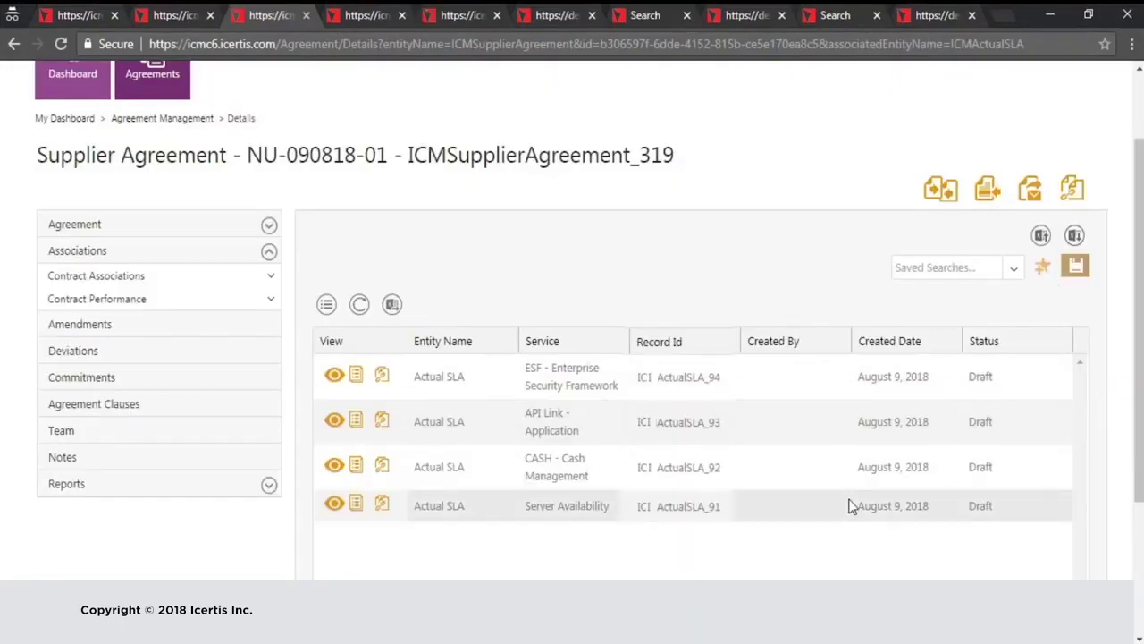
Submit the actuals for supplier agreement NU-090818-01.
scroll(850, 503, "down", 3)
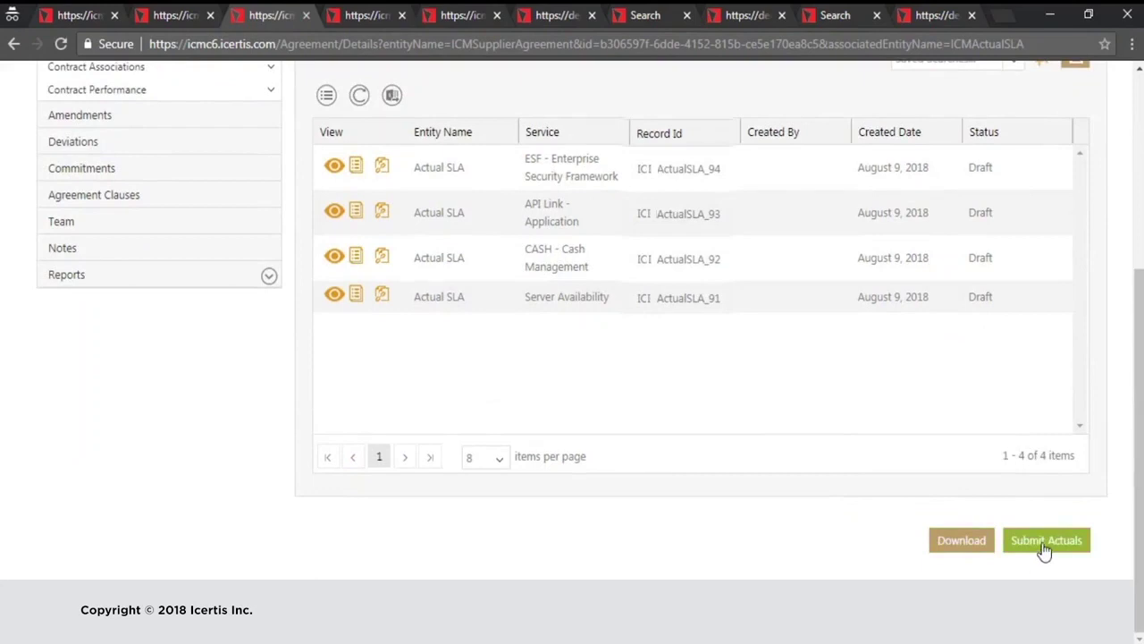
left_click(1044, 545)
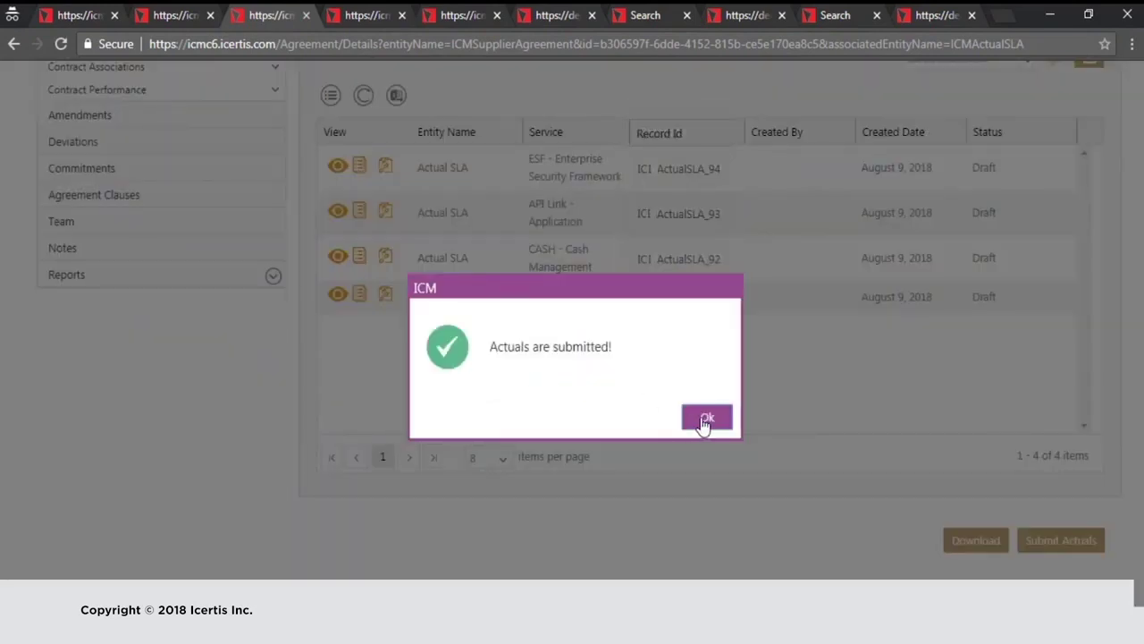